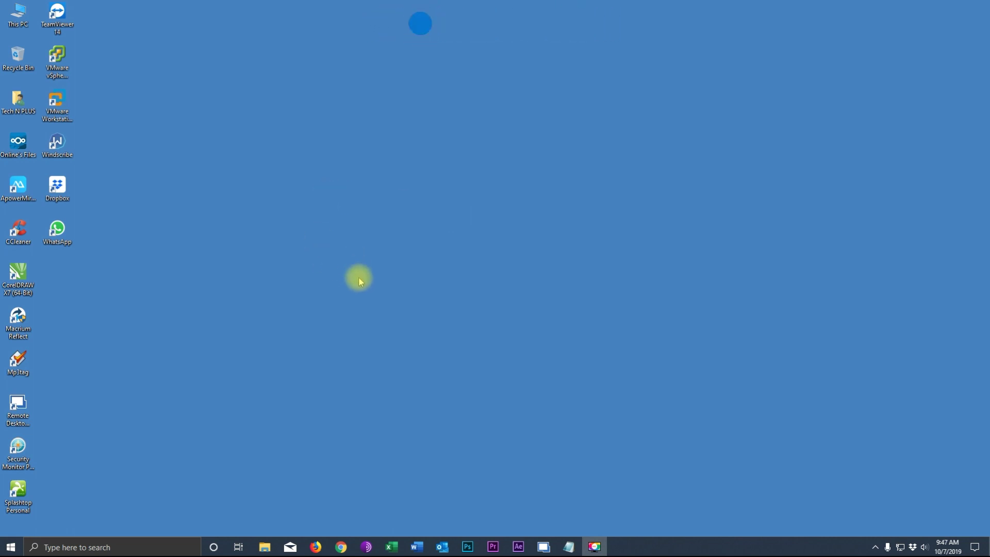
Switch to Chrome and review the update and installation media options on Microsoft's Download Windows 10 page
click(341, 546)
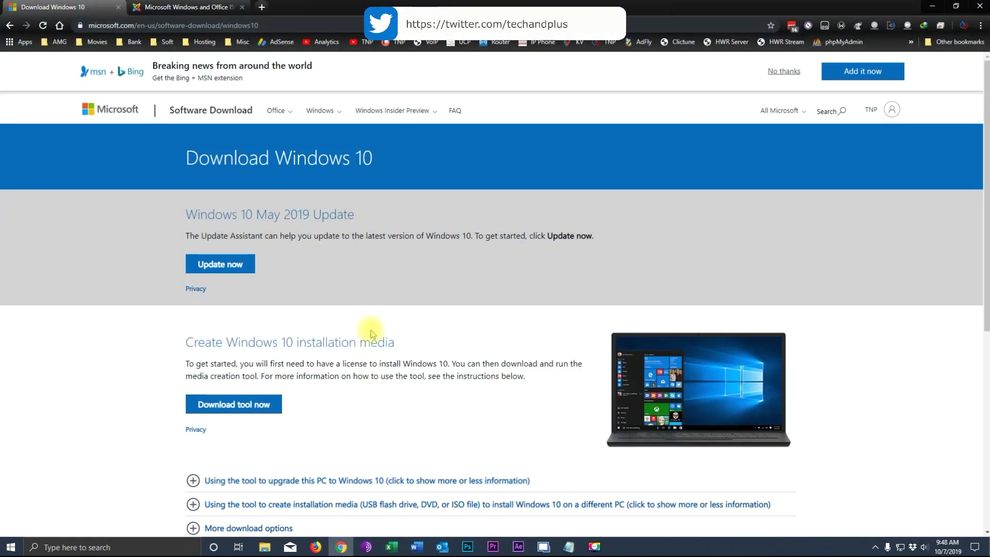
scroll(370, 332, down, 2)
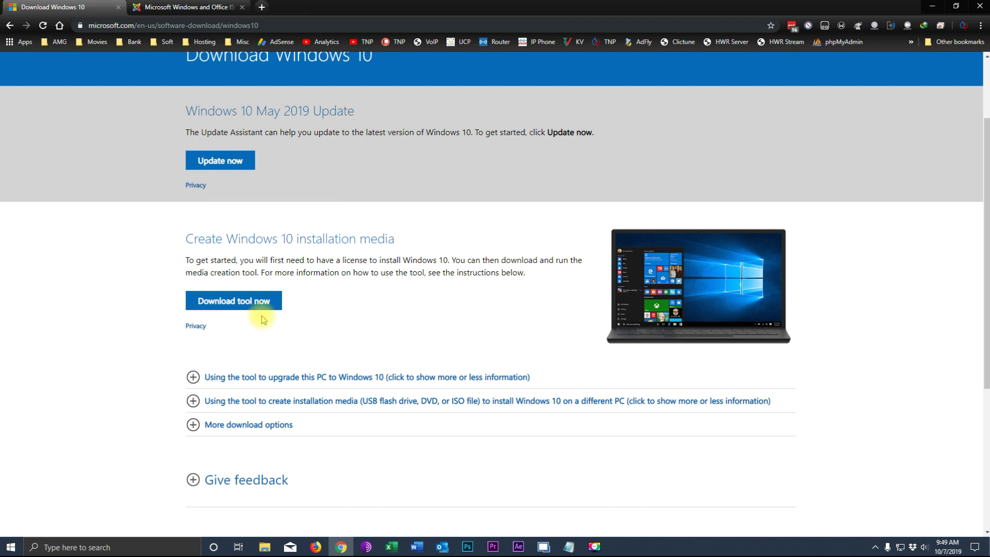
scroll(368, 303, up, 2)
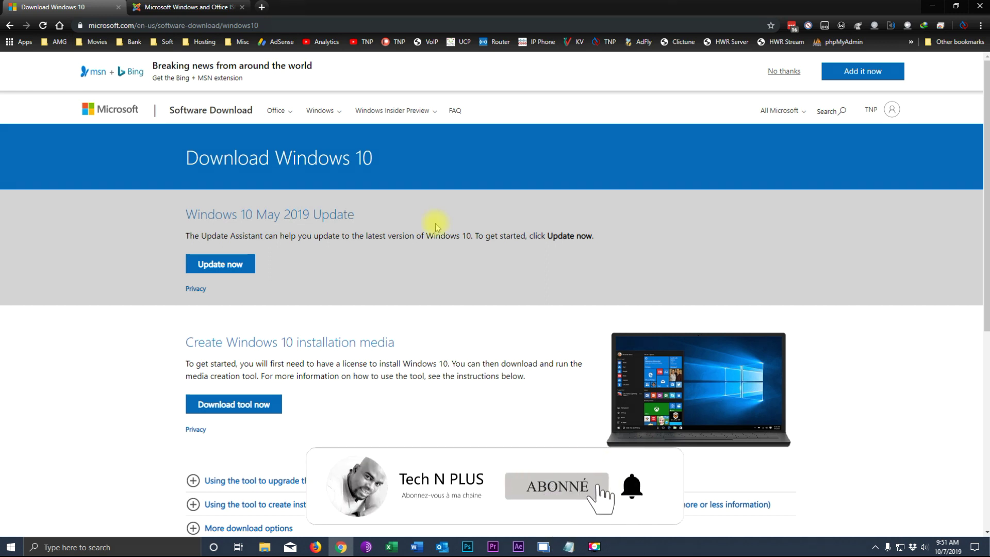
Request the download of Windows-ISO-Downloader.exe from HeiDoc.net's Microsoft Windows and Office ISO Download Tool page
click(198, 9)
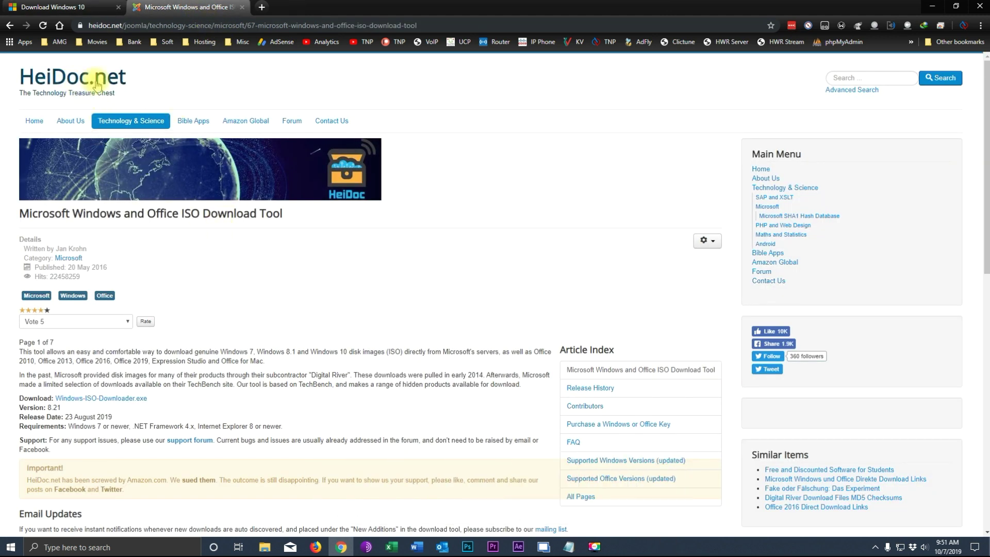
scroll(173, 332, down, 1)
scroll(173, 332, down, 1)
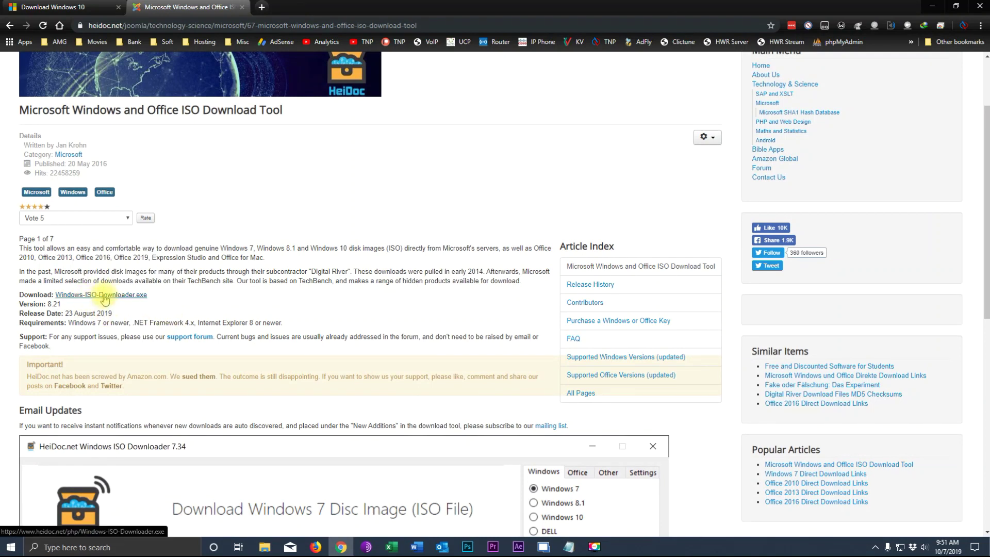
click(105, 298)
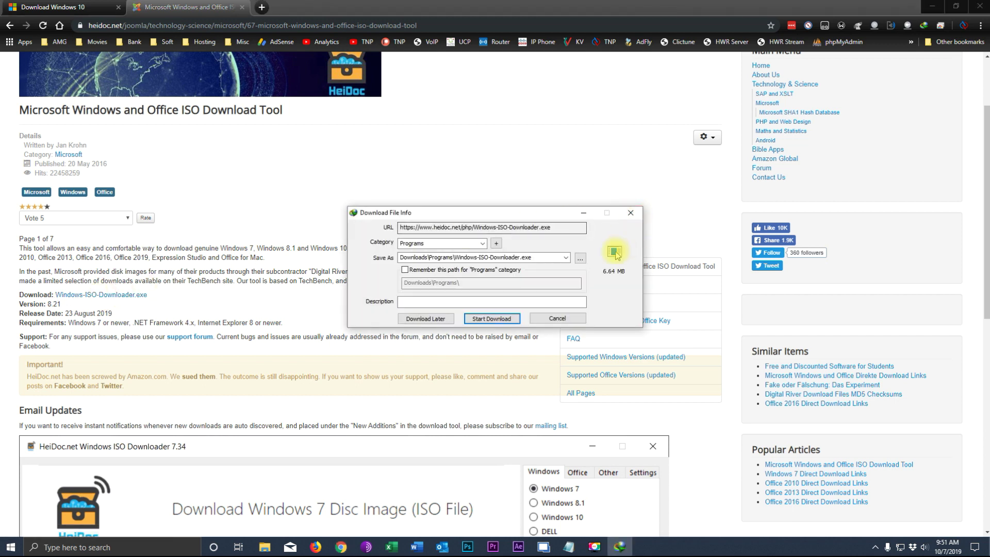
Set the save location of Windows-ISO-Downloader.exe to the Desktop folder and run the download
click(580, 257)
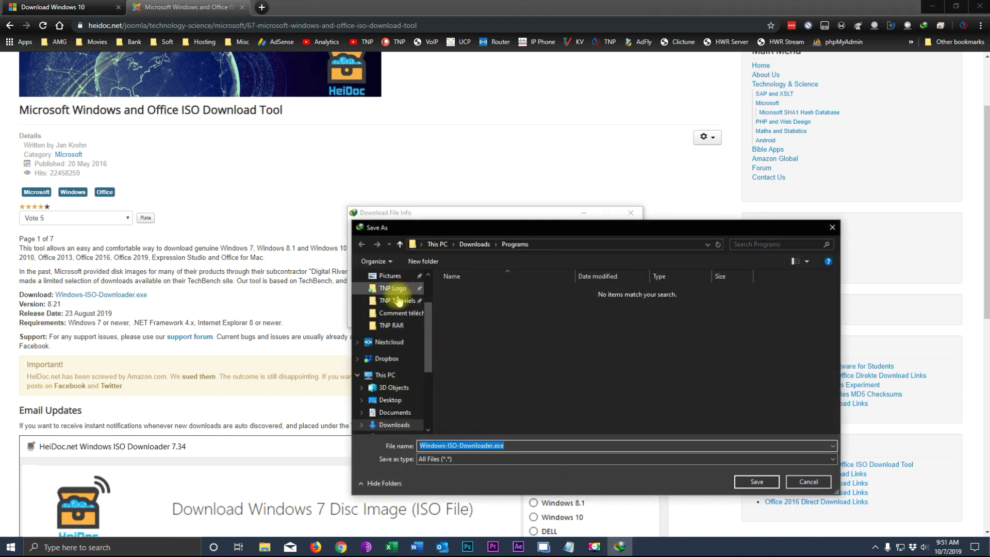
scroll(392, 299, up, 2)
click(391, 297)
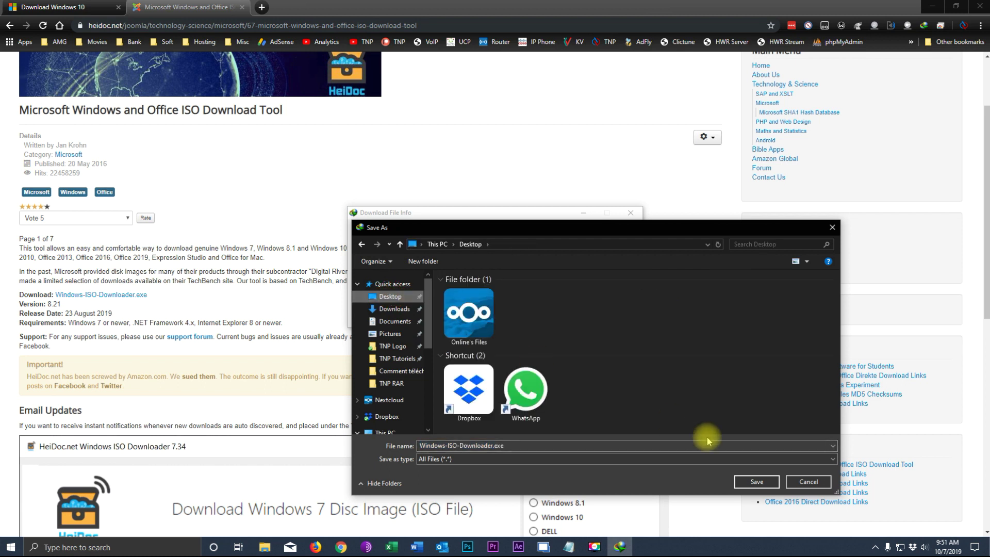
click(753, 481)
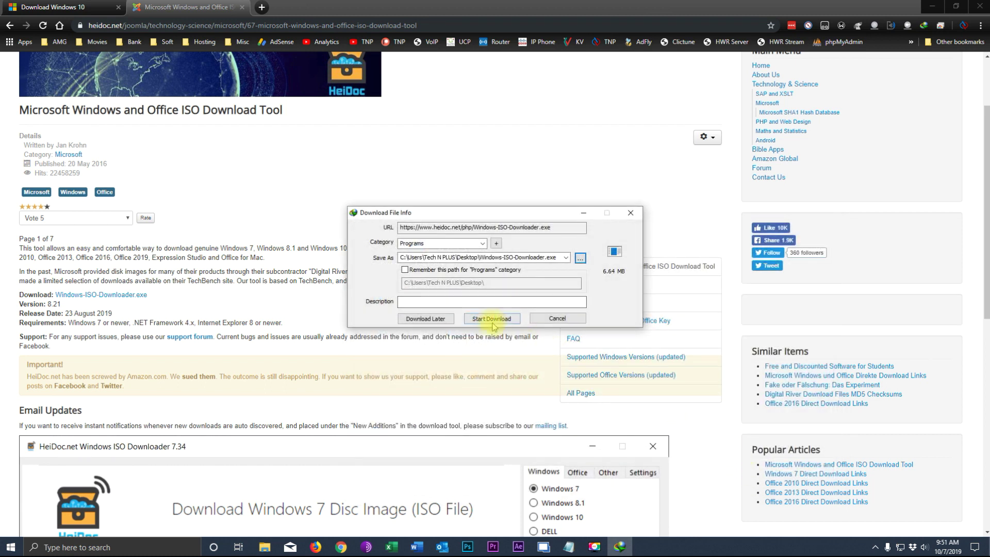
click(492, 323)
click(572, 305)
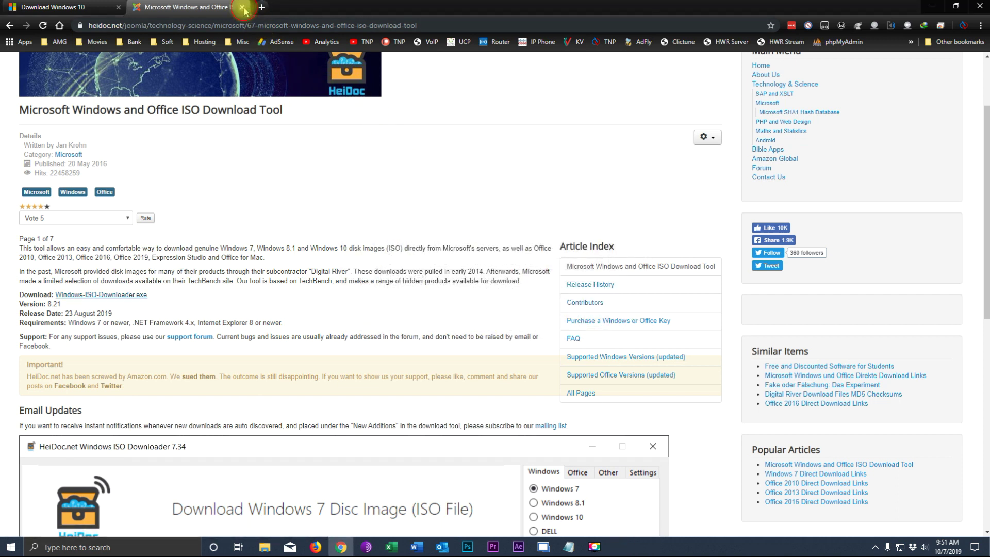
Close the HeiDoc.net and Download Windows 10 pages and launch the downloaded ISO downloader from the desktop
click(242, 8)
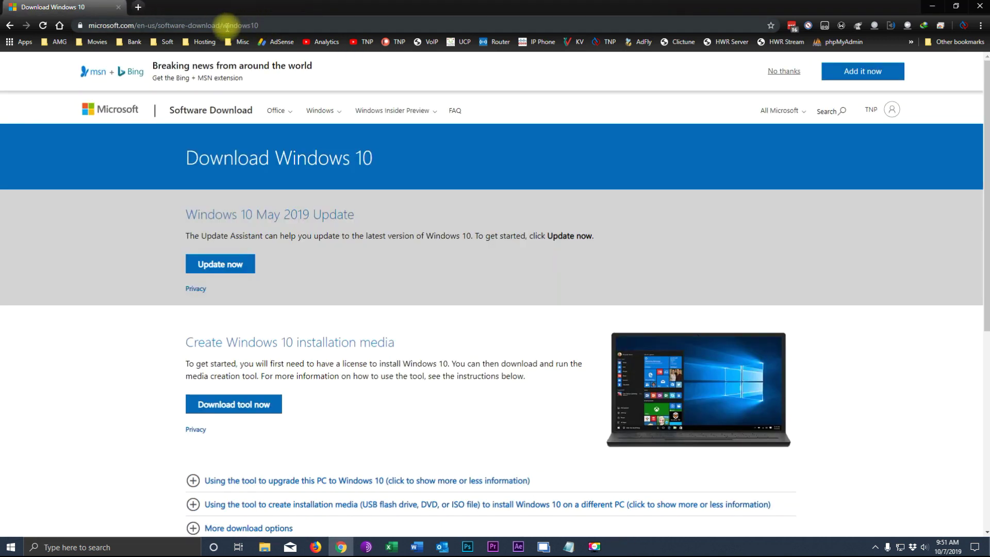
click(119, 7)
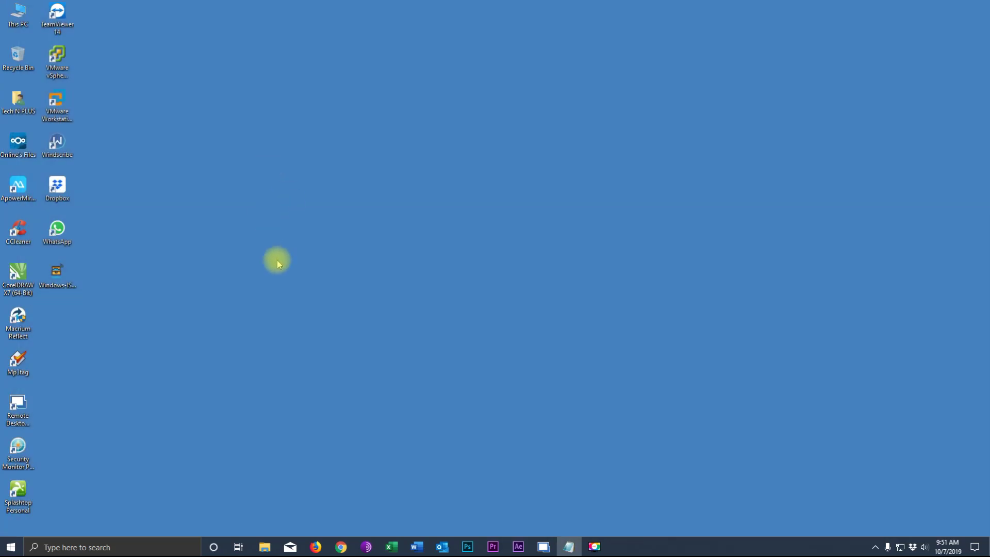
double_click(58, 277)
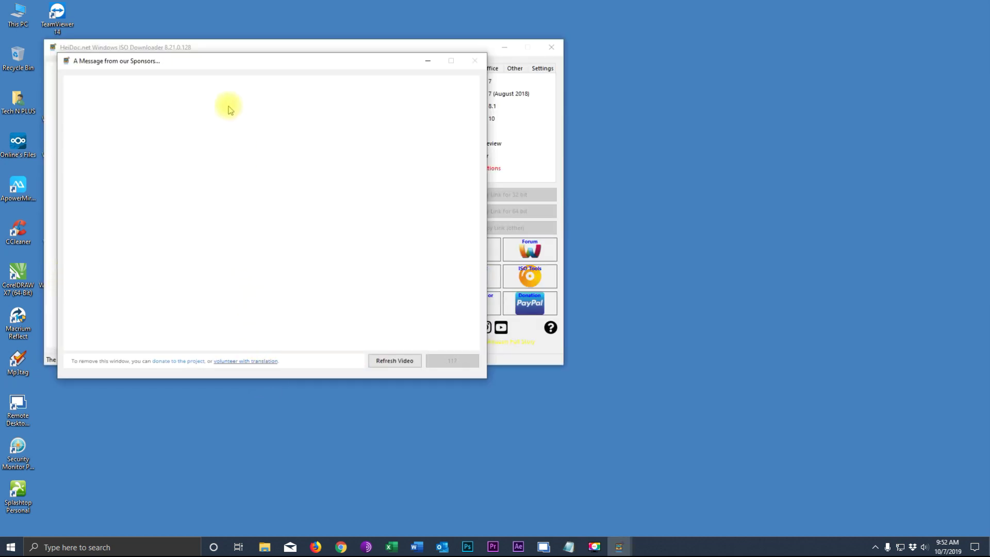
Move the sponsor message window away from the ISO downloader window and place the downloader near the middle of the desktop
drag(214, 59, 712, 17)
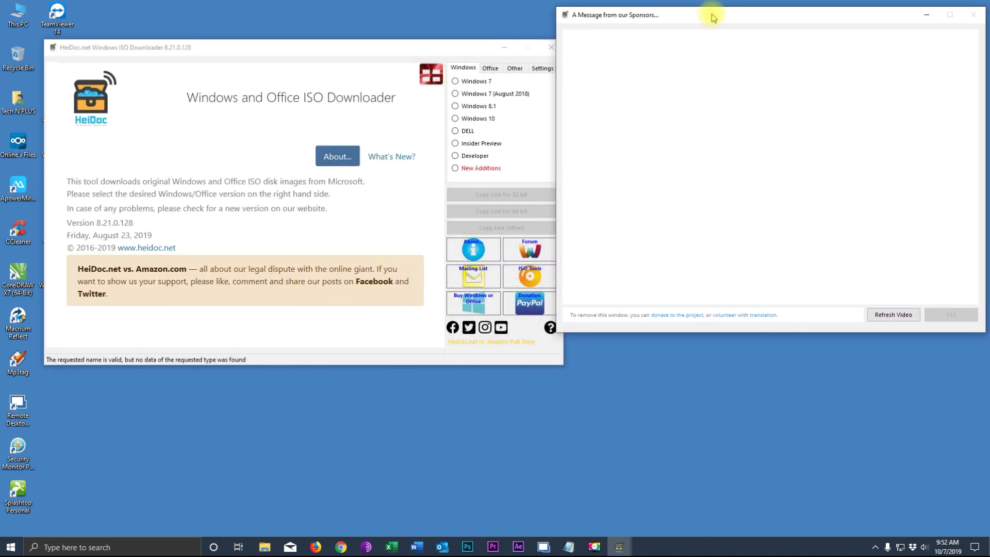
drag(423, 46, 401, 143)
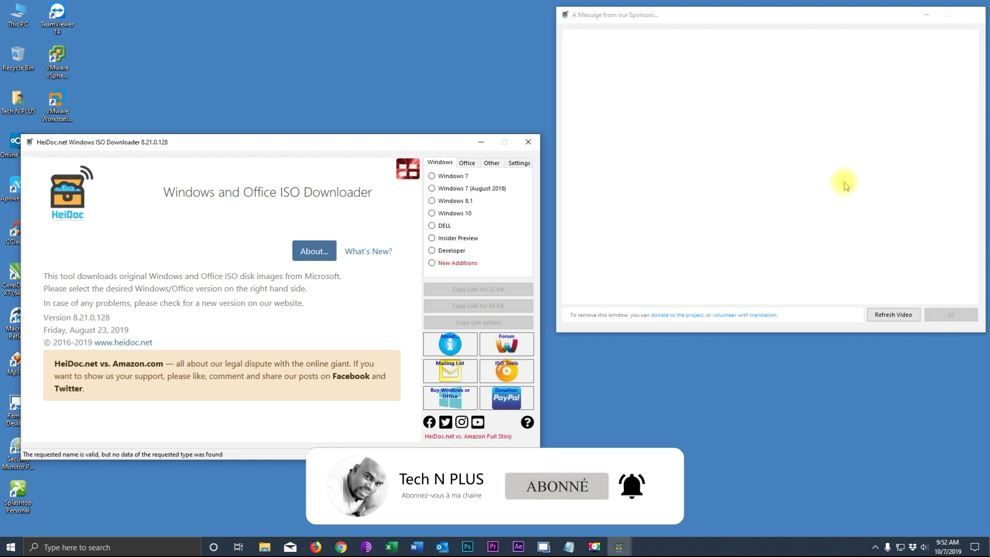
drag(243, 153, 398, 113)
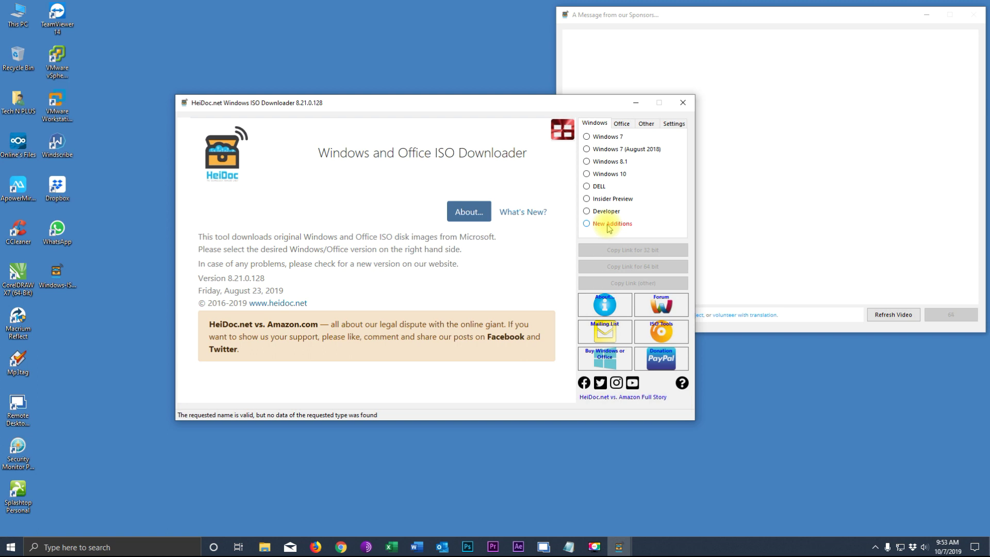
Choose Windows 10 and confirm the Windows 10 Home/Pro edition of the May 2019 Update
click(587, 175)
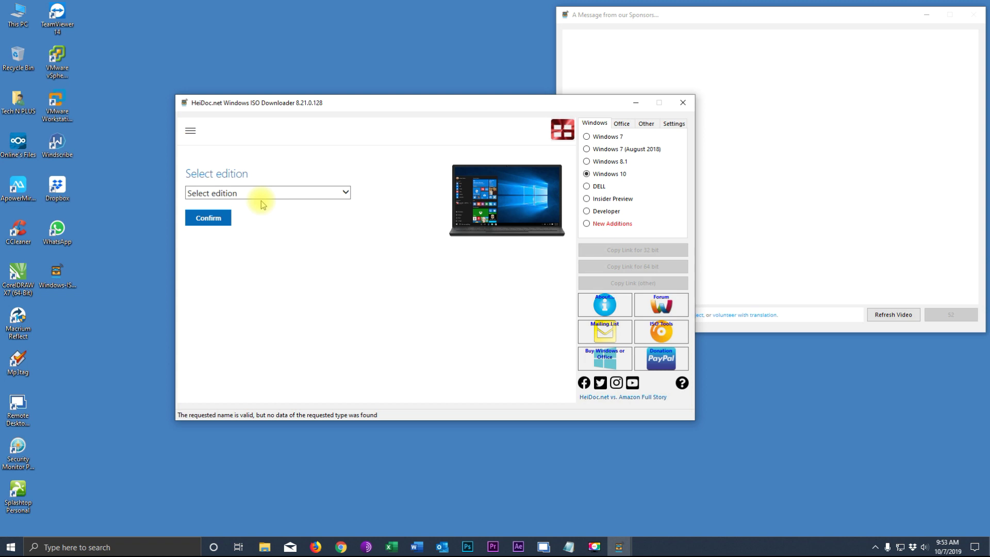
click(263, 196)
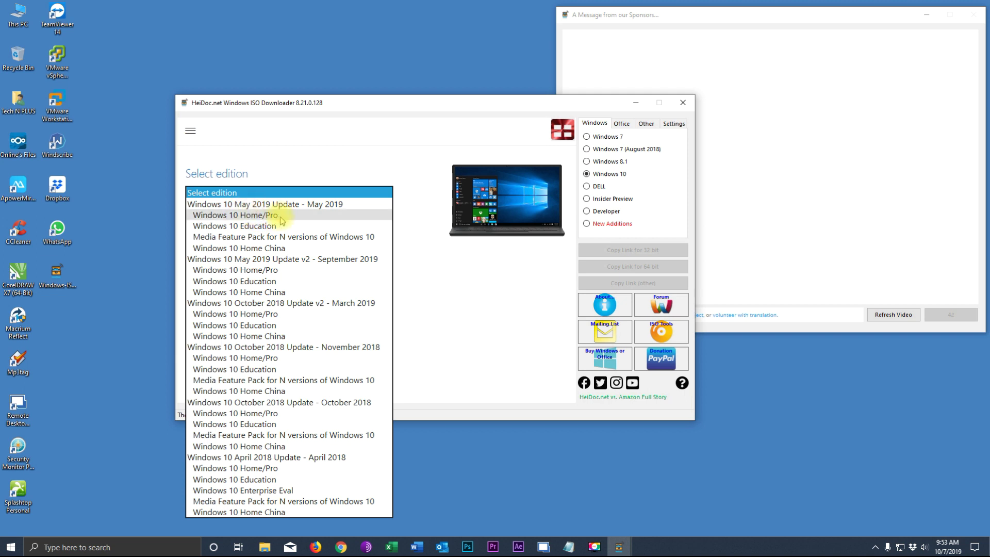
click(246, 215)
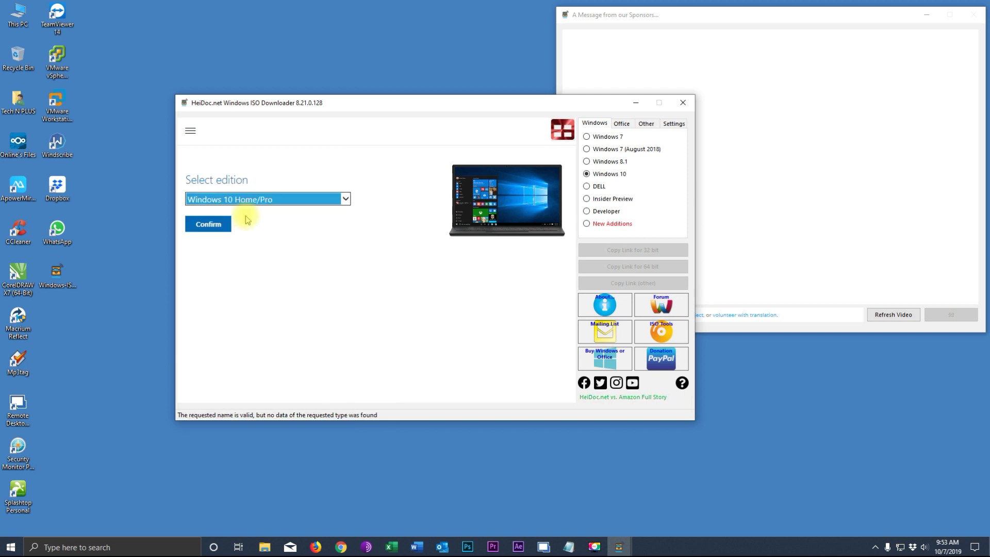
click(208, 225)
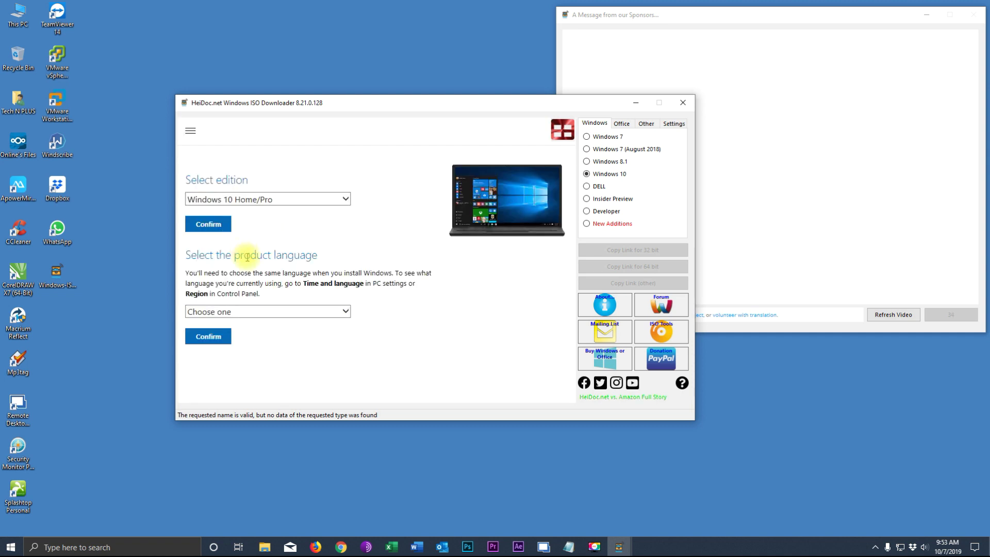
Set the Windows 10 product language to English and confirm it
click(221, 311)
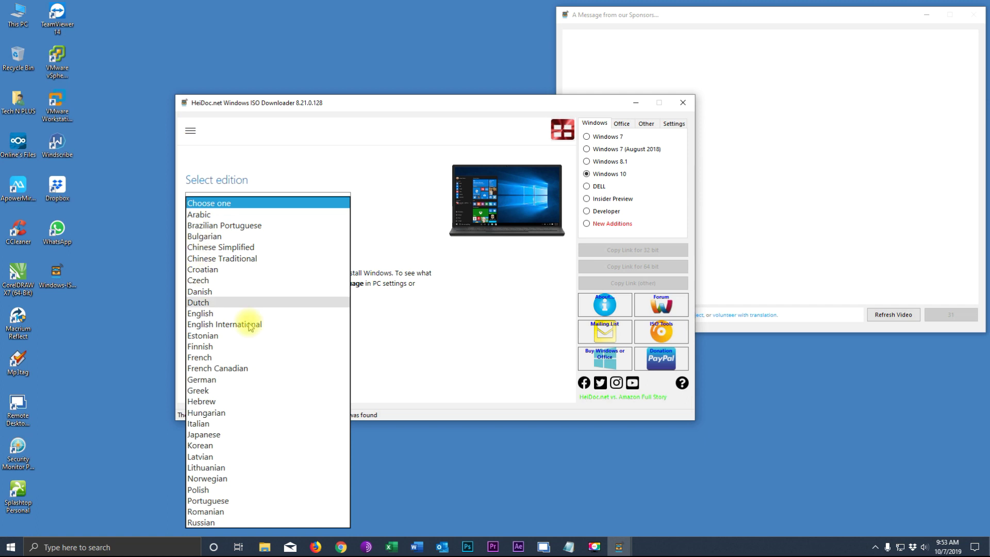
click(207, 314)
click(208, 336)
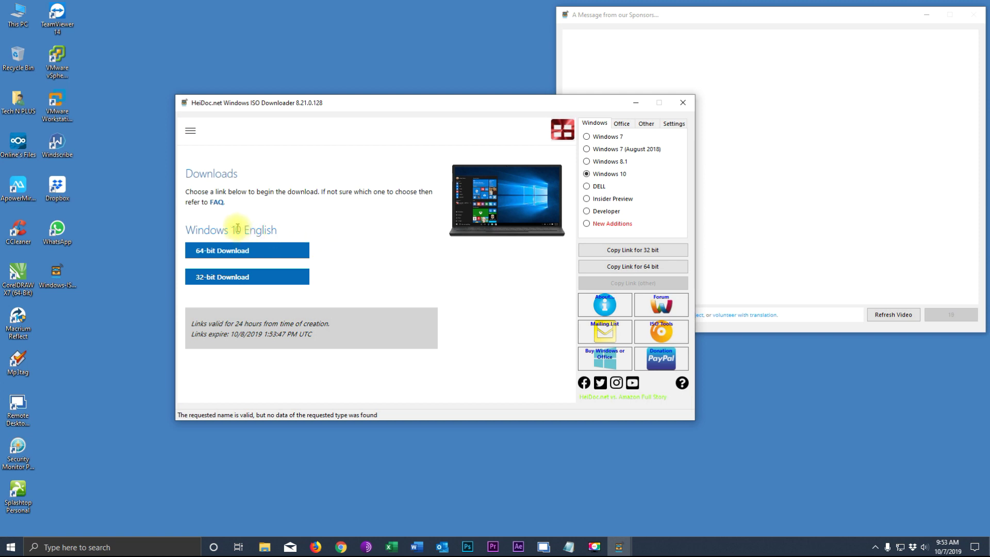
Start downloading the 64-bit Windows 10 image Win10_1903_V1_English_x64.iso to the Desktop folder, and cancel the transfer
click(234, 252)
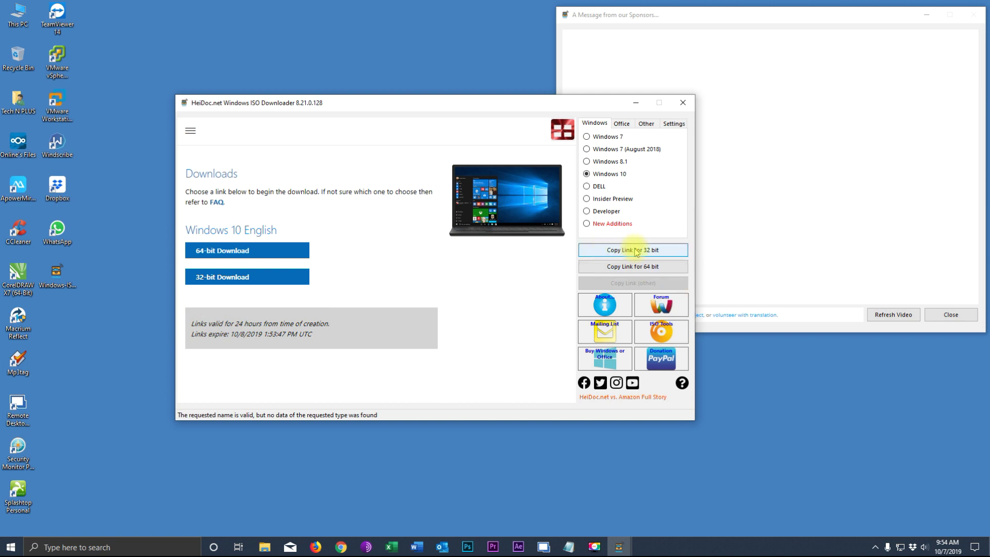
click(223, 252)
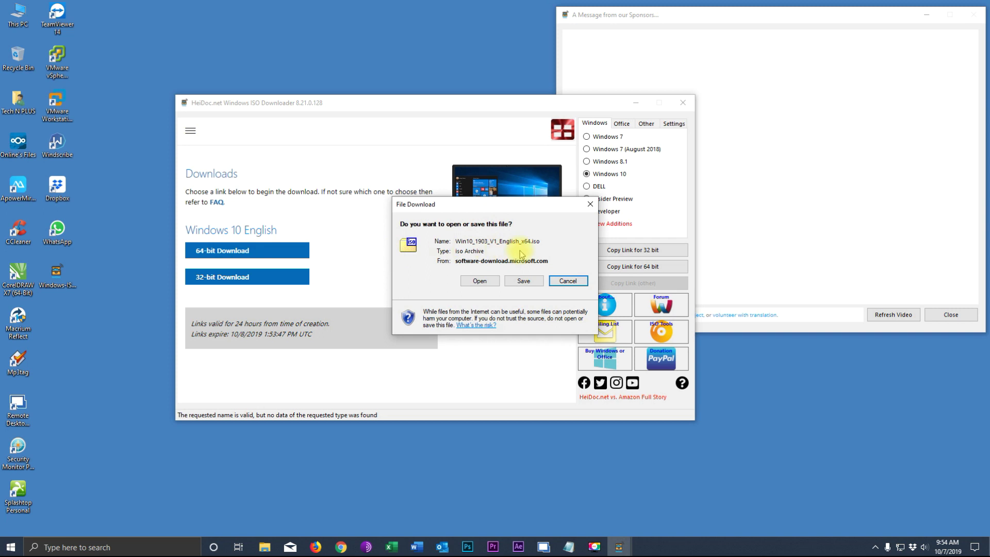
click(522, 280)
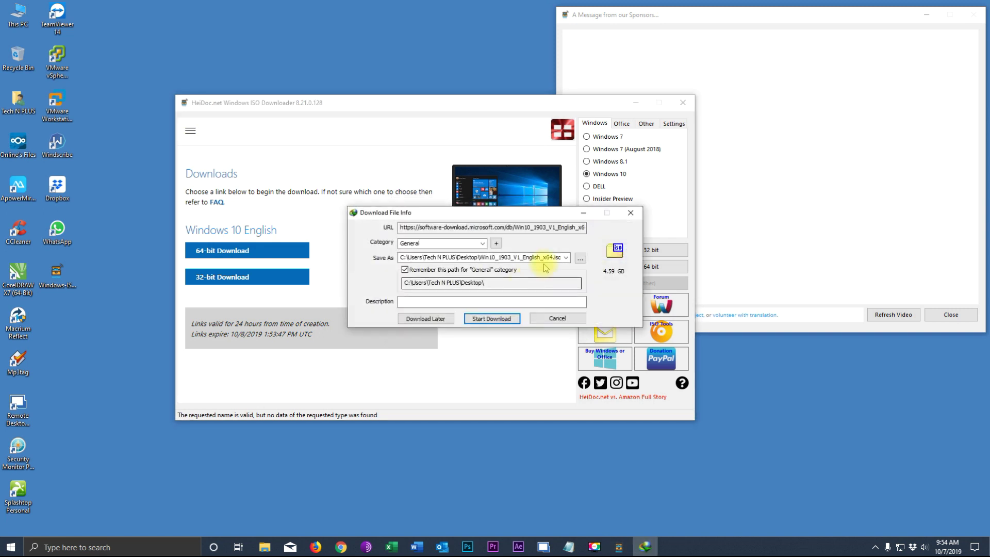
click(580, 258)
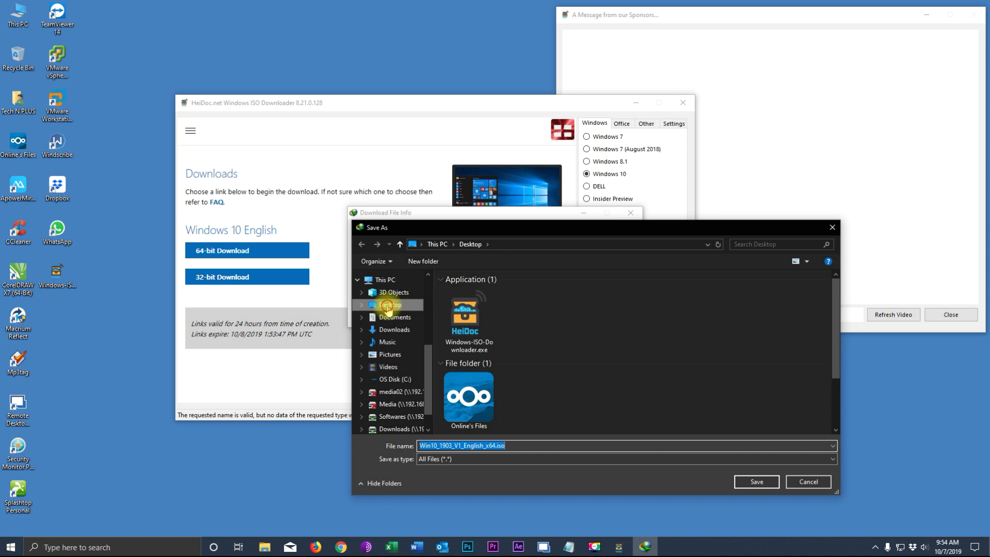
click(388, 305)
click(742, 480)
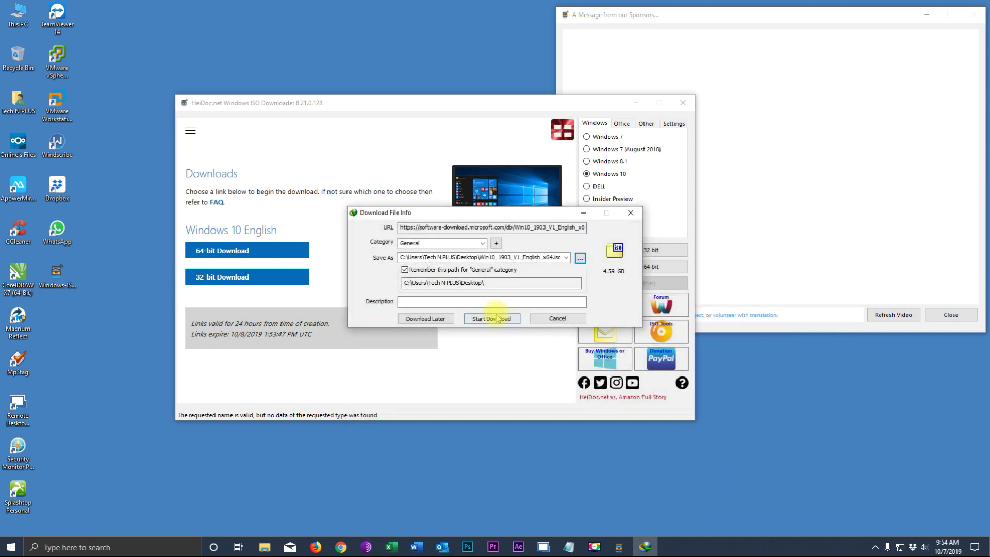
click(496, 318)
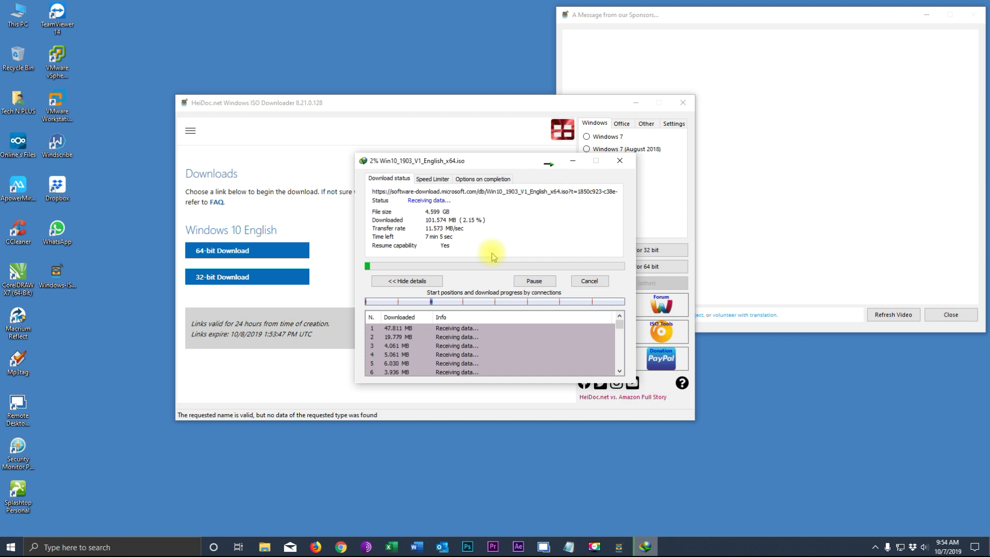
click(588, 281)
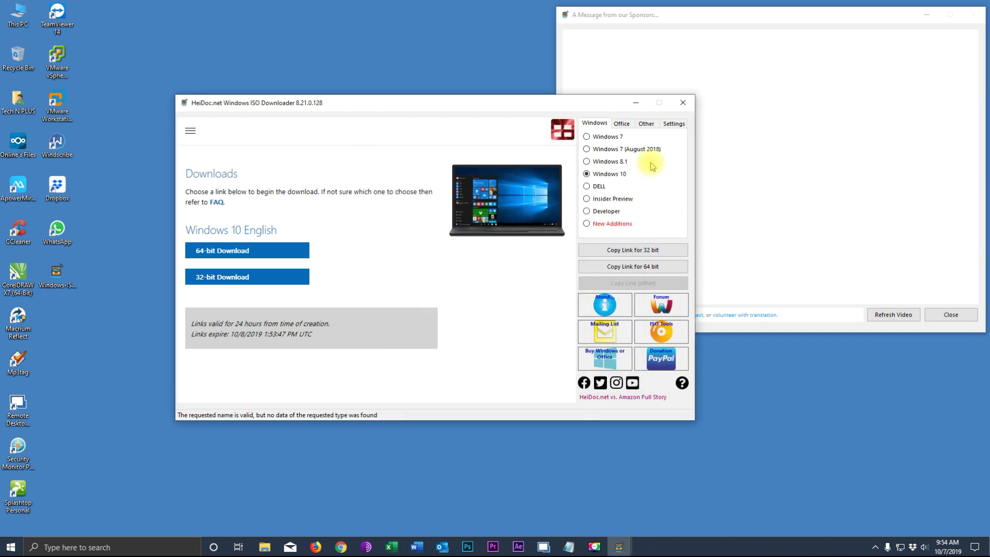
Choose Office 2019 with the Office 2019 Professional Plus edition and English, US as the product language
click(622, 124)
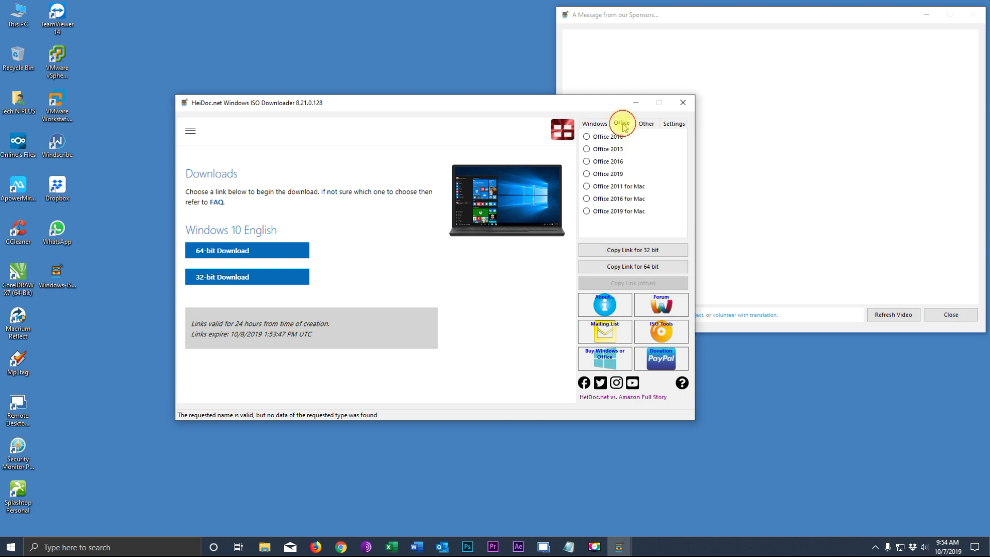
click(588, 175)
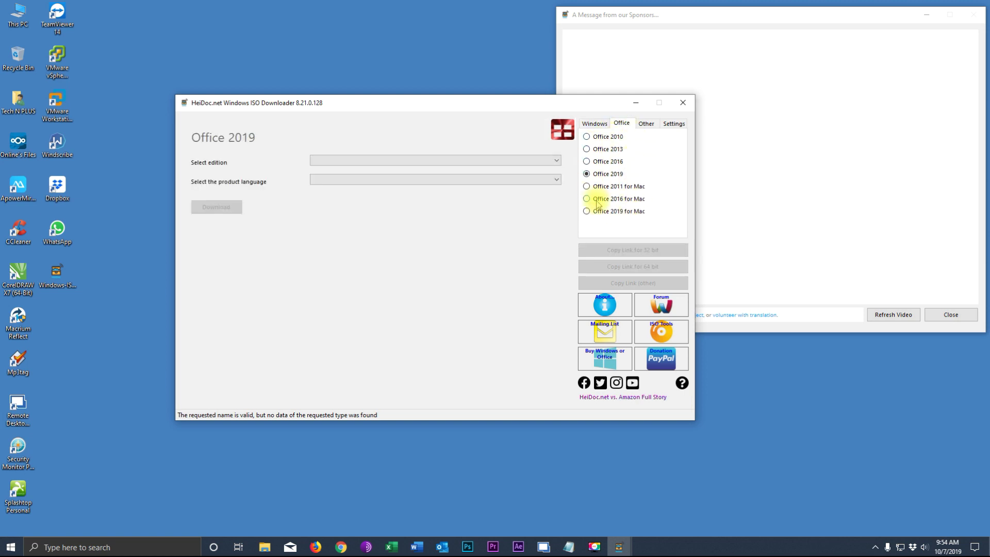
click(415, 162)
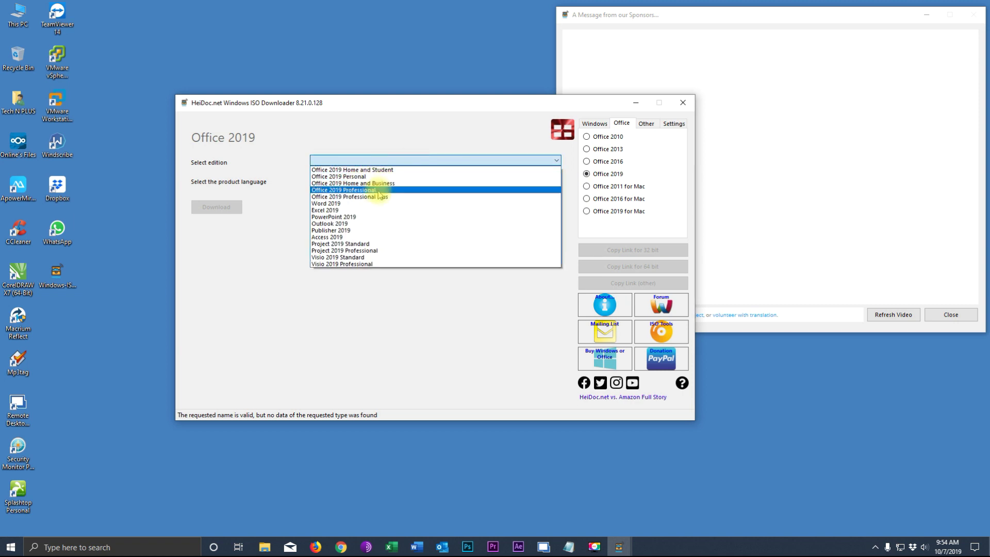
click(351, 201)
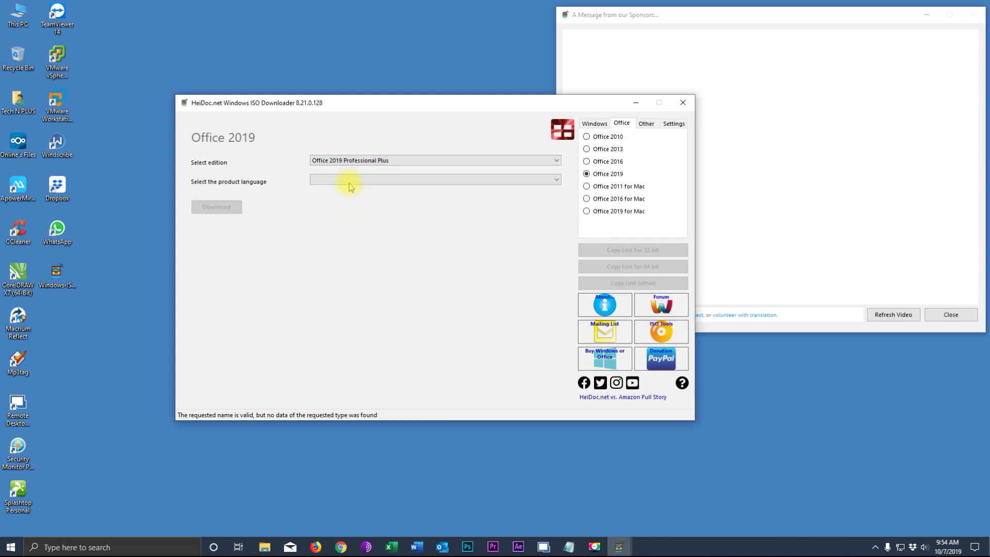
click(353, 180)
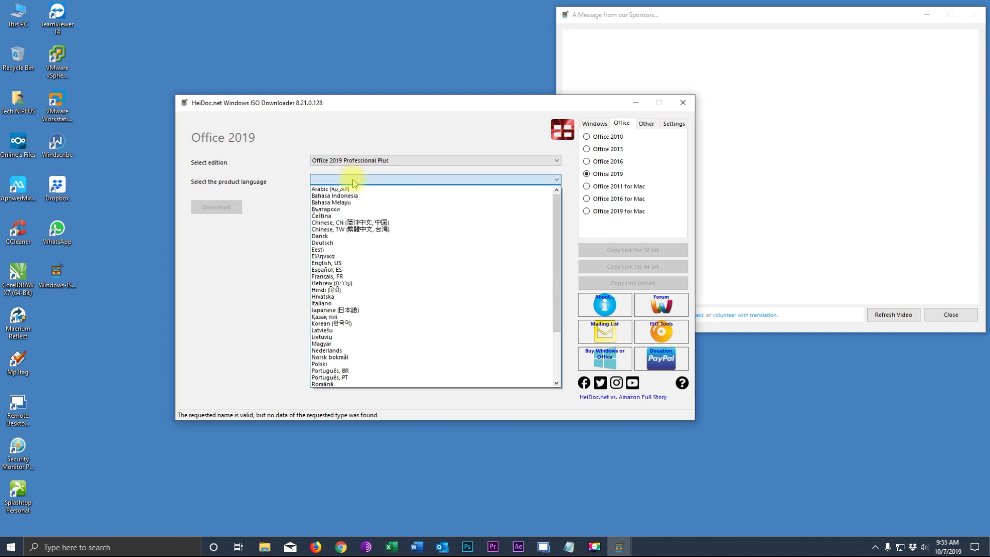
click(328, 263)
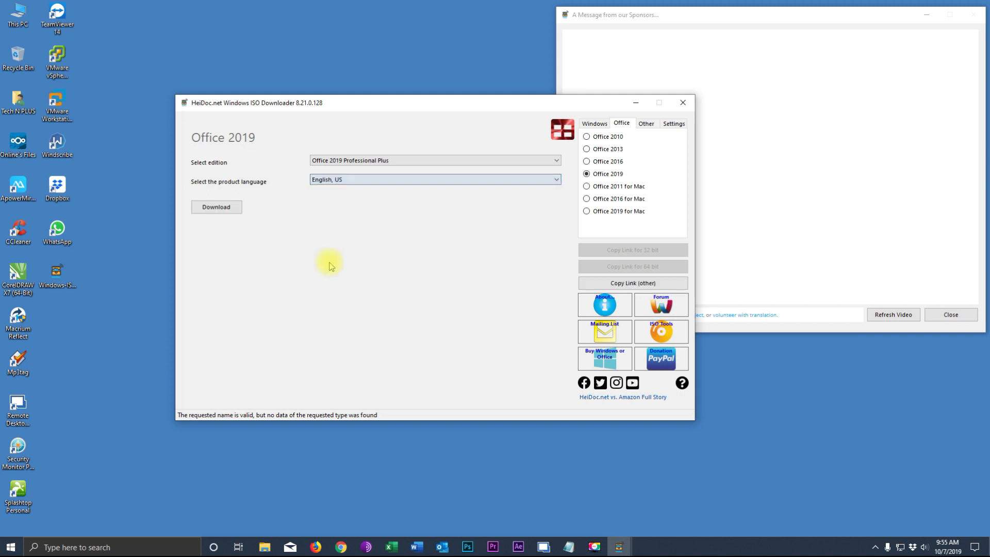
Start downloading the Office 2019 Professional Plus image ProPlus2019Retail.img and show the browser's full download list
click(215, 208)
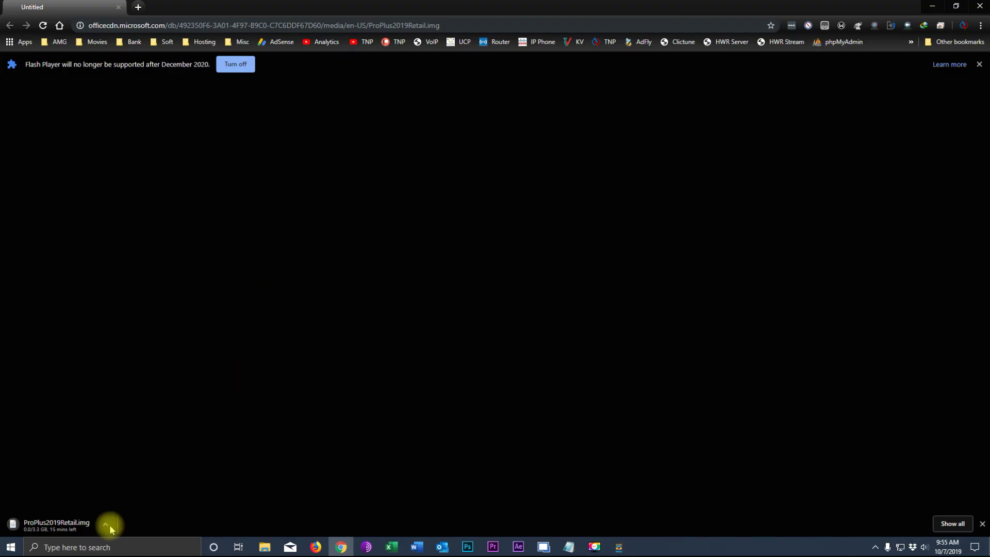
click(104, 530)
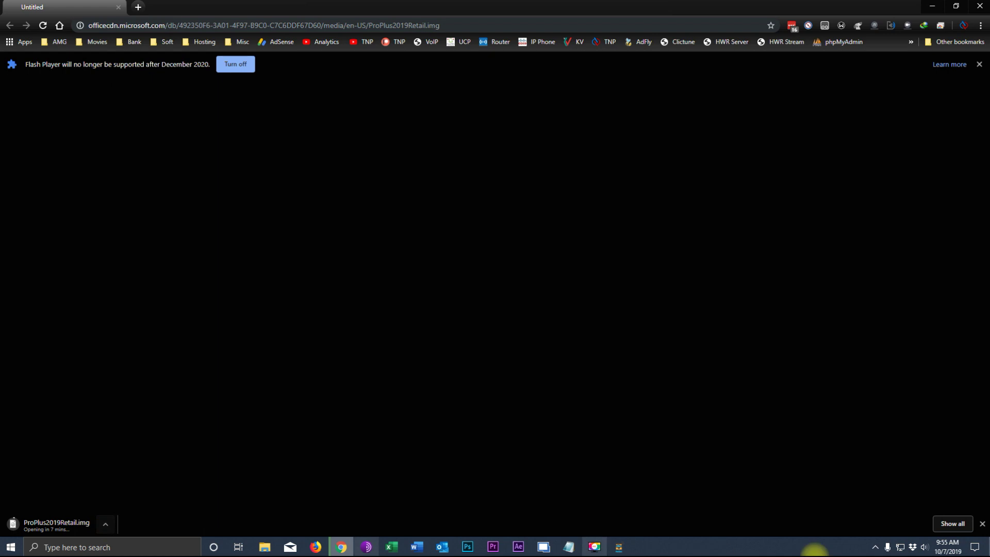
click(953, 523)
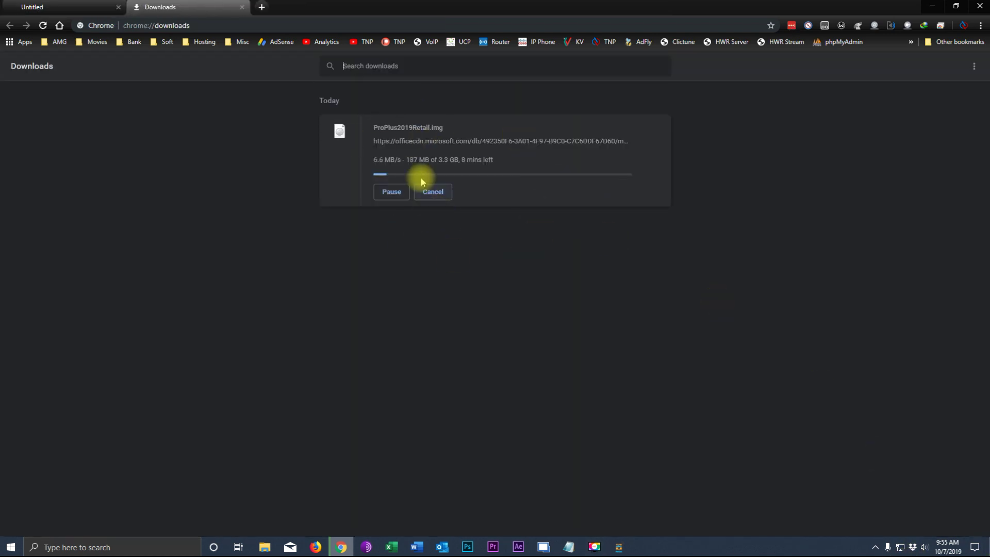
Transfer the ProPlus2019Retail.img download to IDM, start it to the Desktop folder, and cancel it, closing the leftover browser tabs
right_click(409, 143)
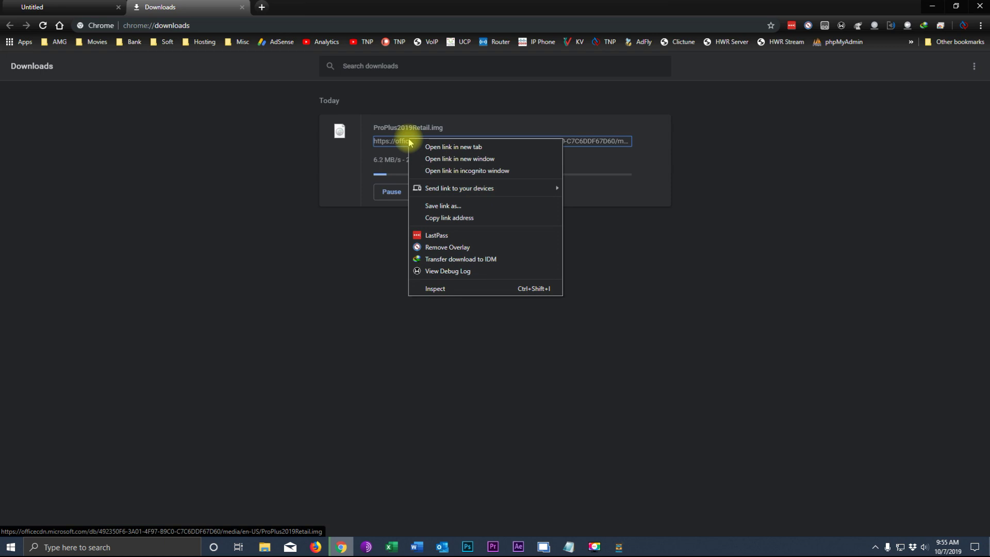
click(448, 263)
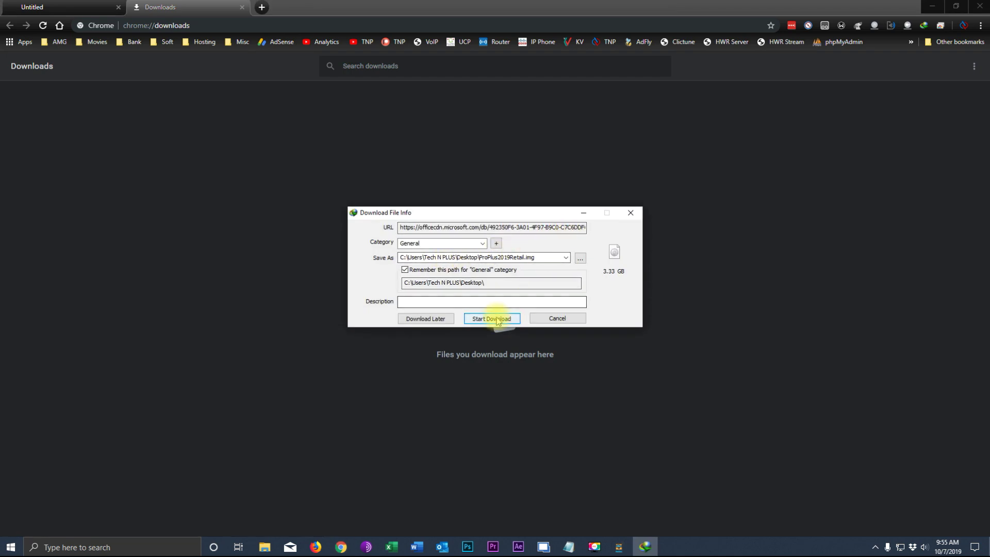
click(496, 319)
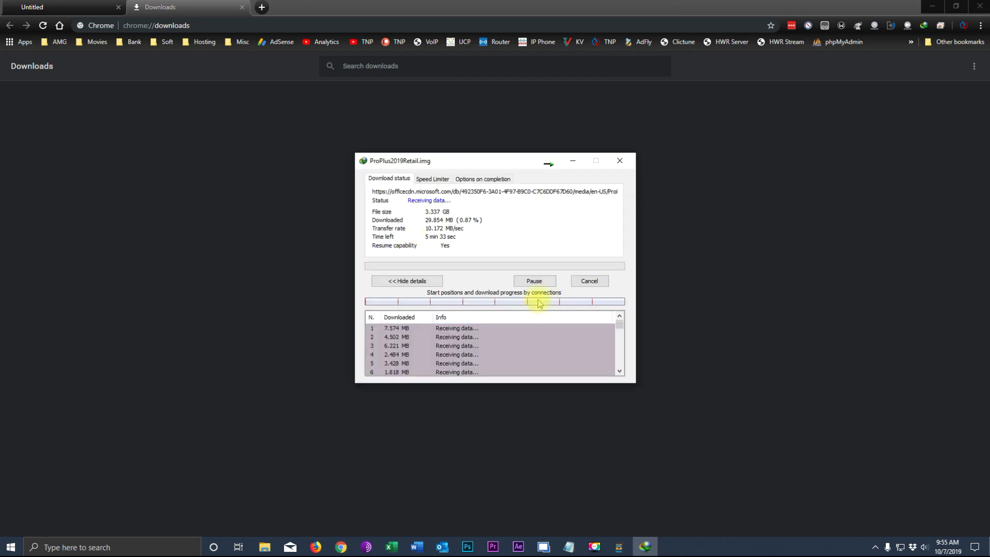
click(589, 281)
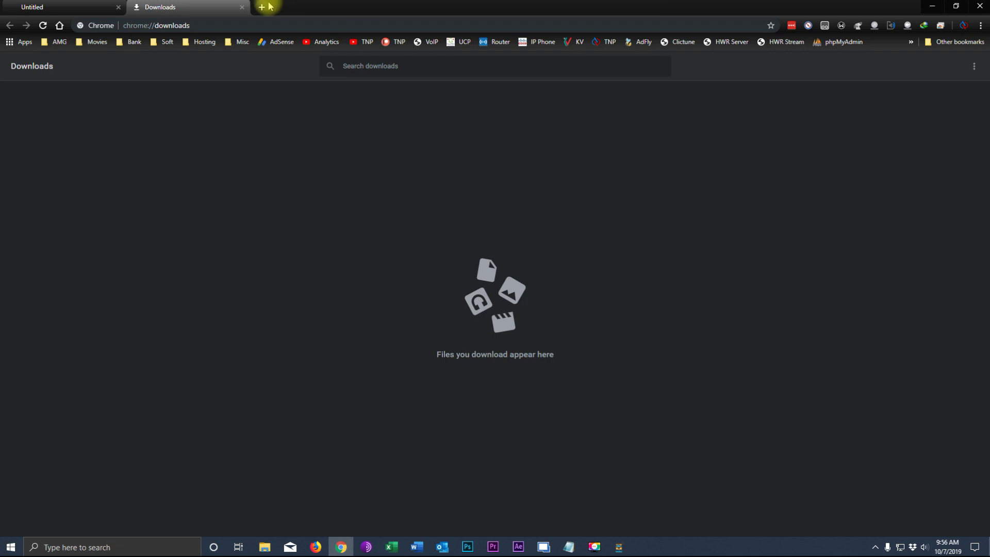
click(242, 7)
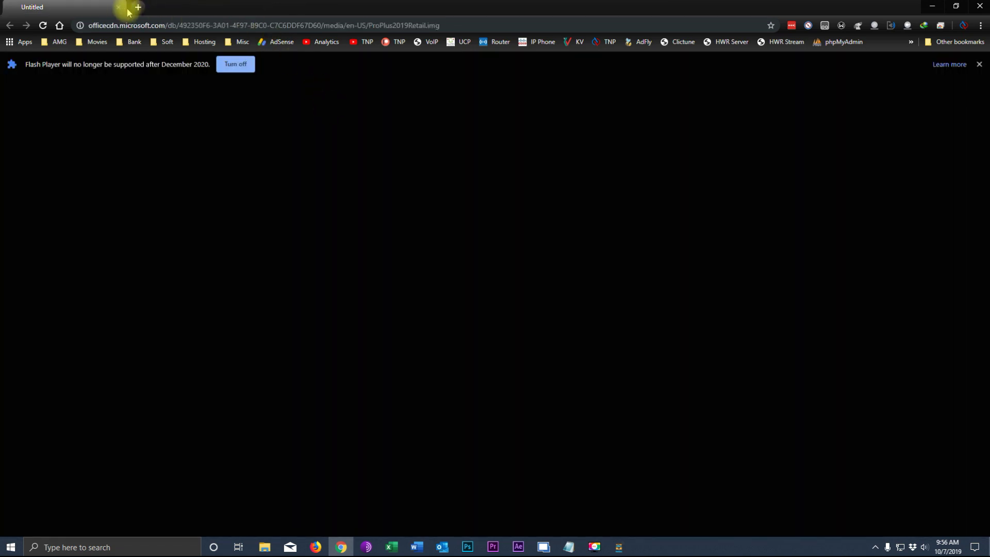
click(119, 7)
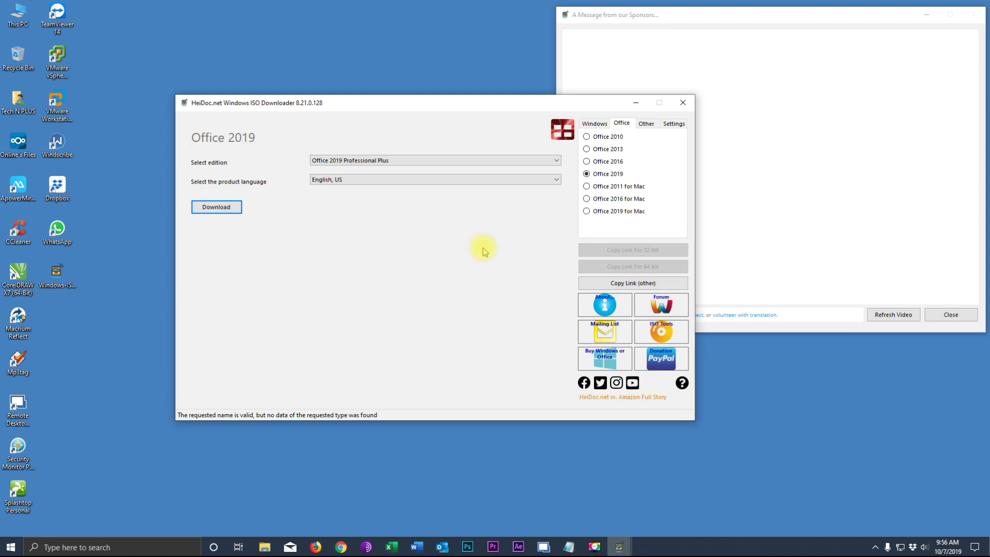
Review the products offered in the downloader's Windows, Office and Other categories
click(594, 123)
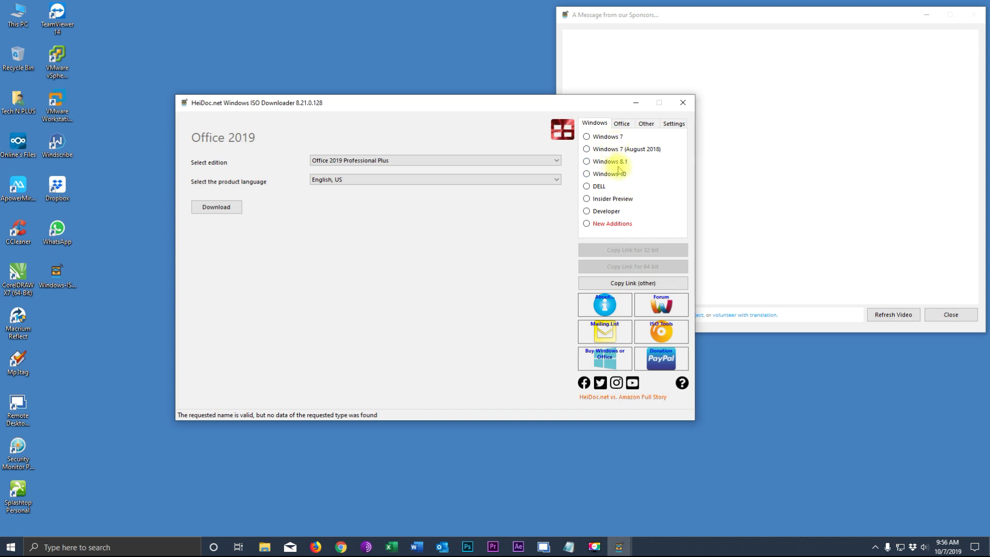
click(621, 124)
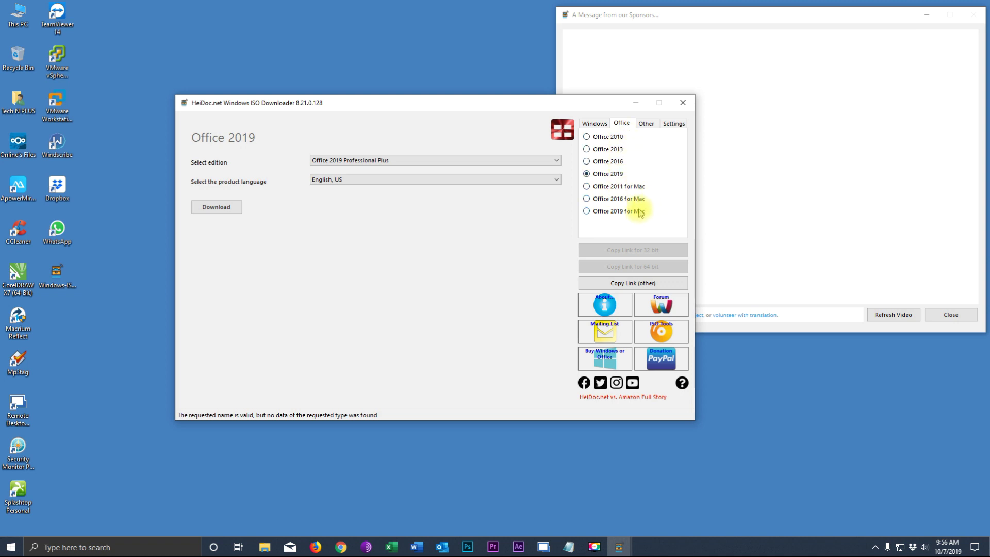
click(646, 124)
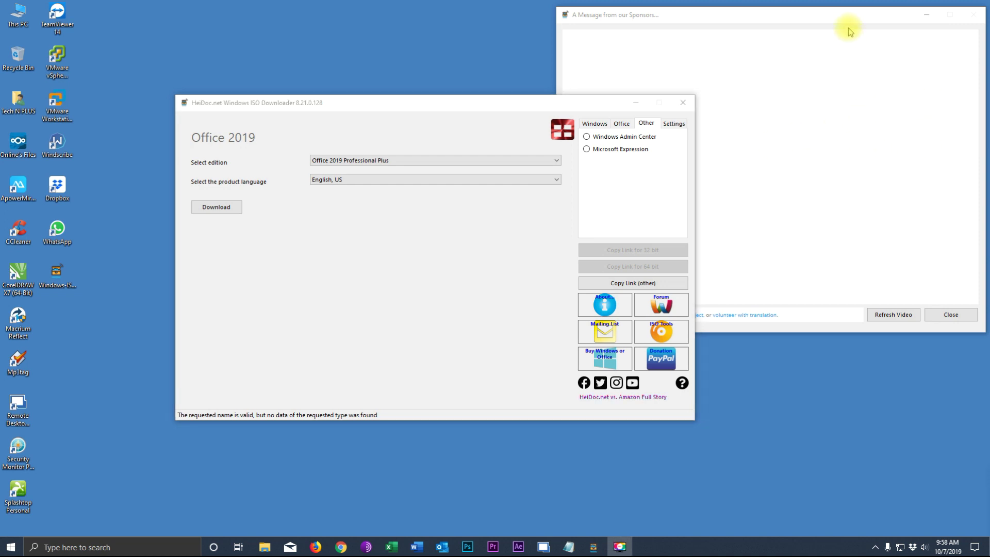
Close the sponsors' message window and move the downloader nearer the screen's centre with its Windows products listed
click(843, 15)
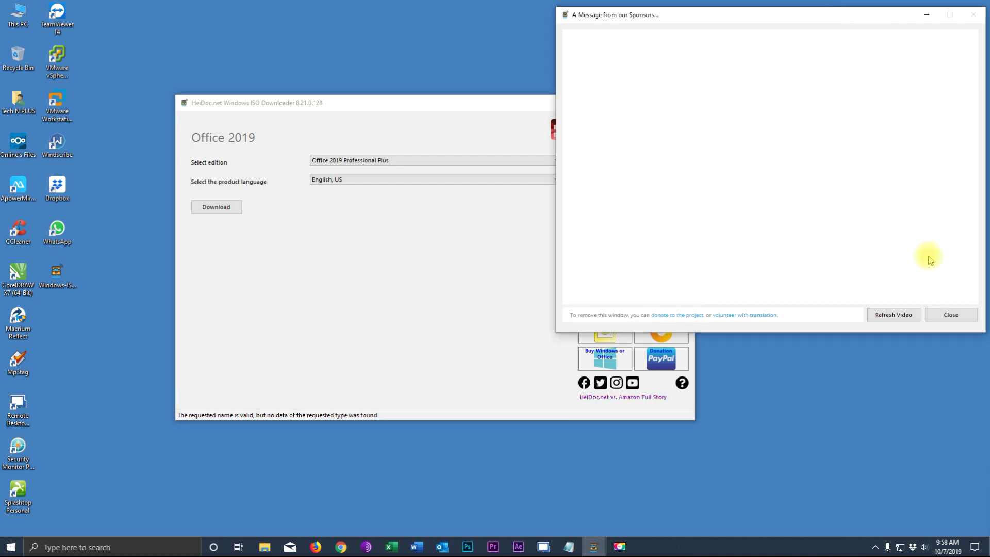
click(951, 316)
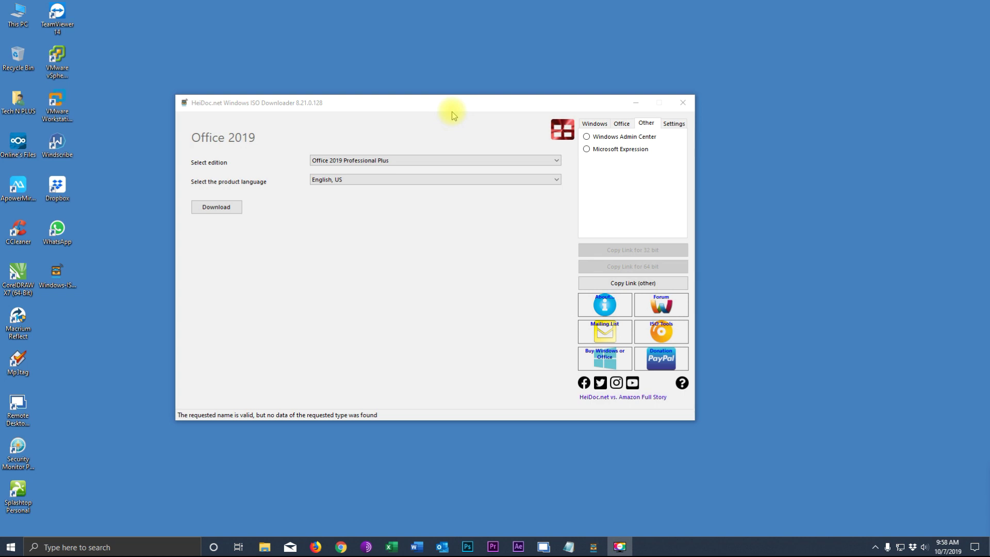
drag(435, 103, 475, 93)
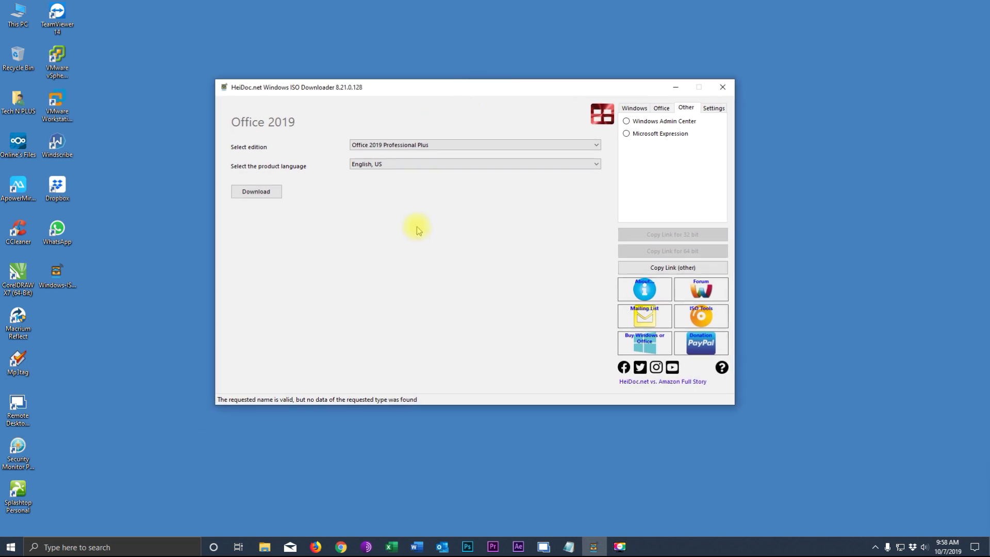
click(639, 108)
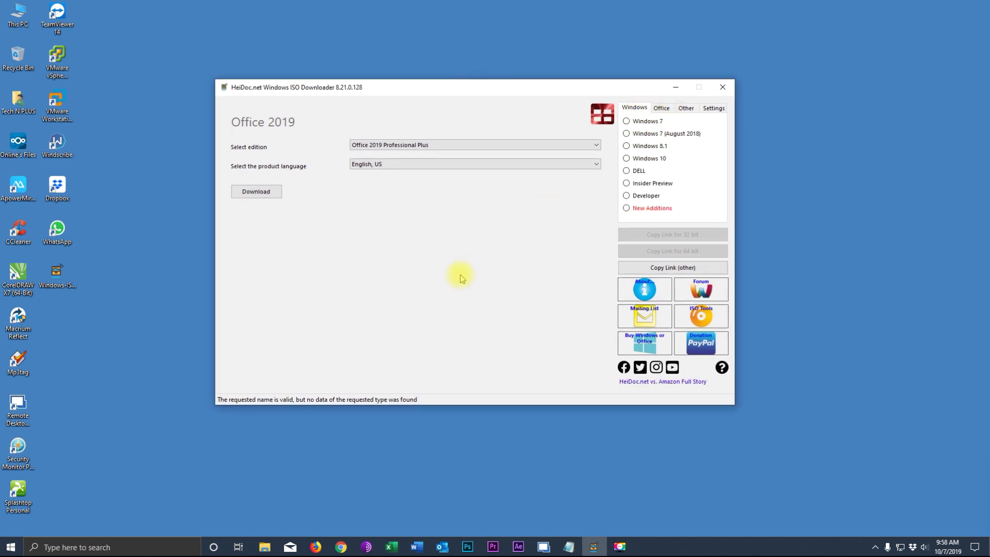